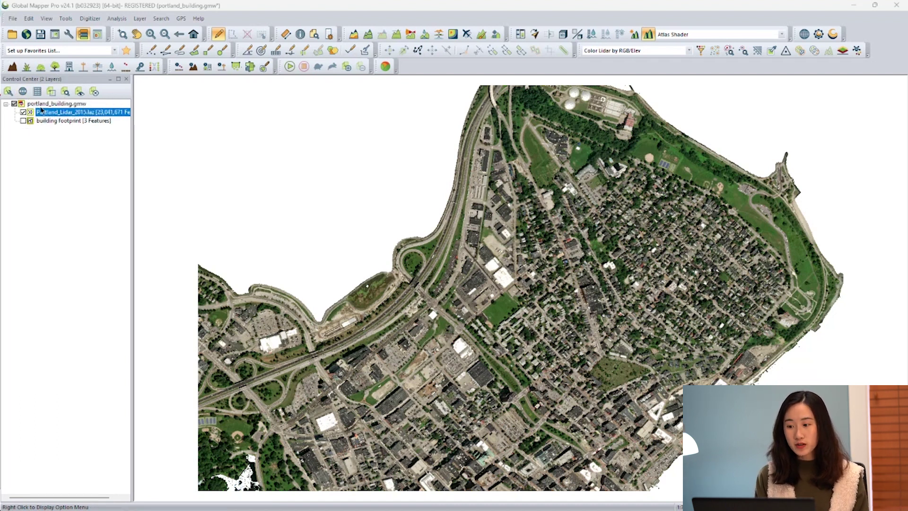
- Open the Statistics tab of Portland_Lidar_2015.laz's metadata, then switch over to Excel
left_click(24, 94)
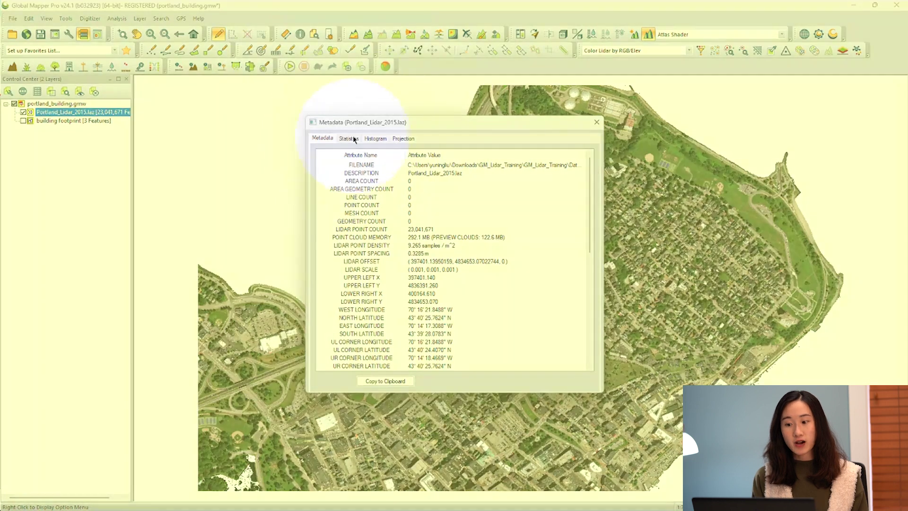
left_click(354, 138)
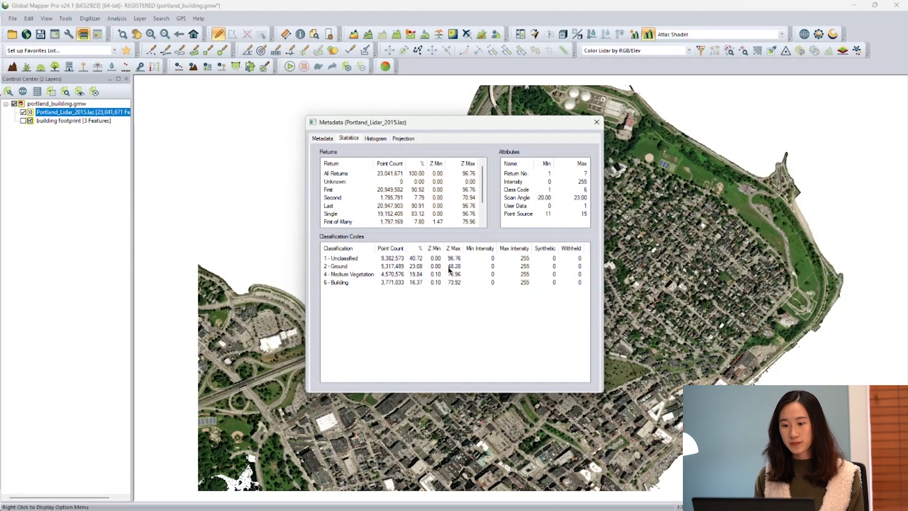
left_click(538, 500)
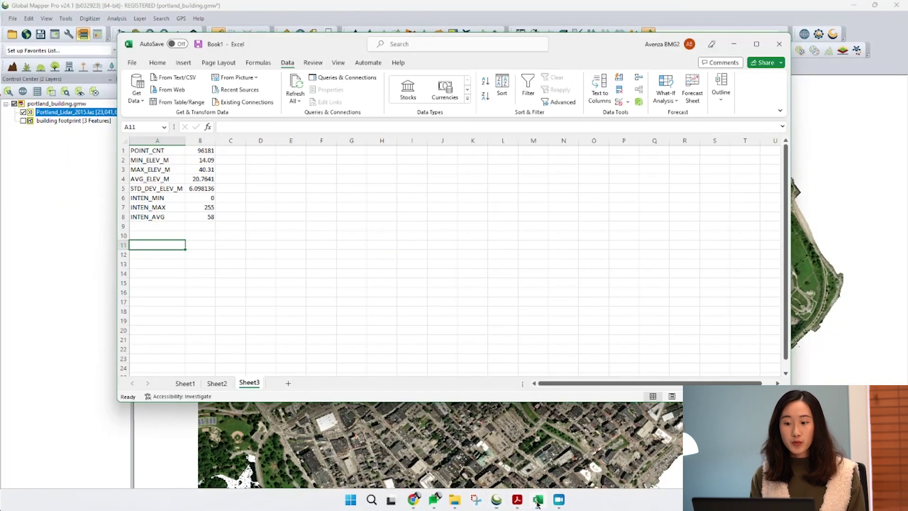
- Add a new Sheet4 and paste the statistics into A1 as plain text
left_click(285, 384)
right_click(147, 148)
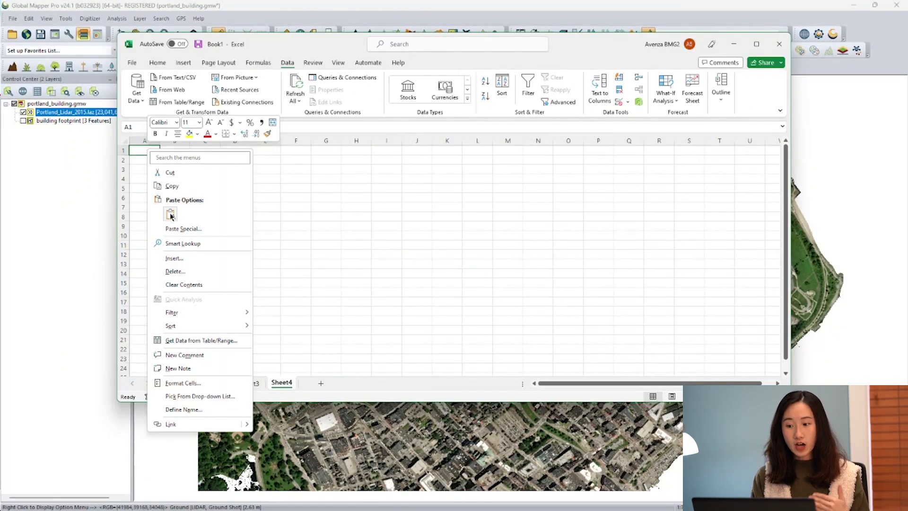
left_click(170, 214)
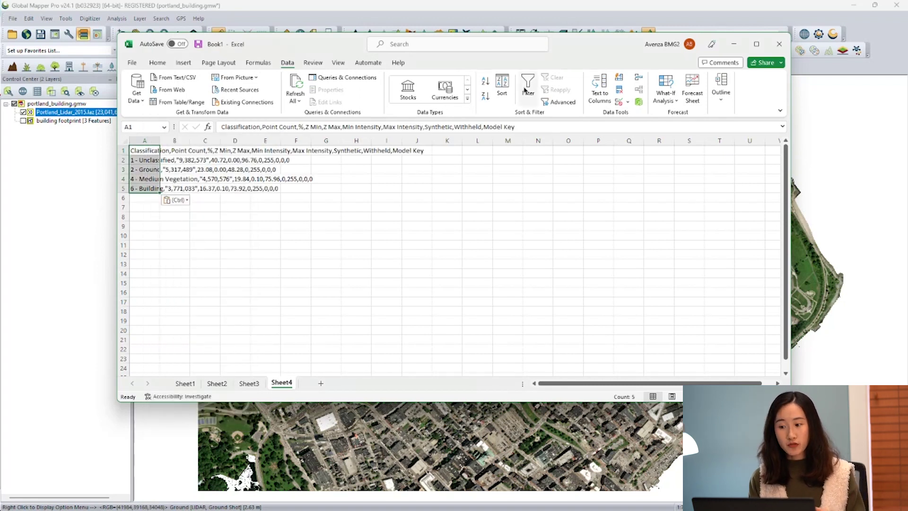
- Split the pasted text into columns using Comma as the only delimiter
left_click(599, 88)
left_click(396, 419)
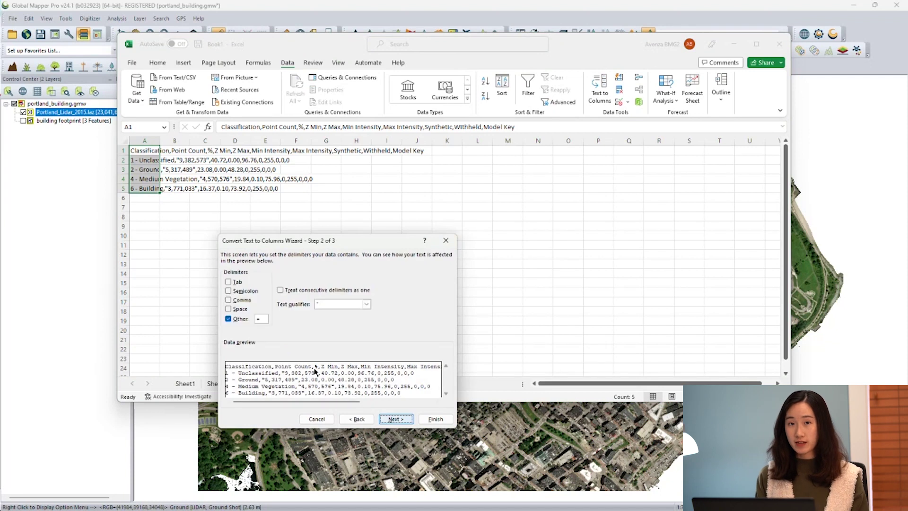
left_click(229, 300)
left_click(229, 319)
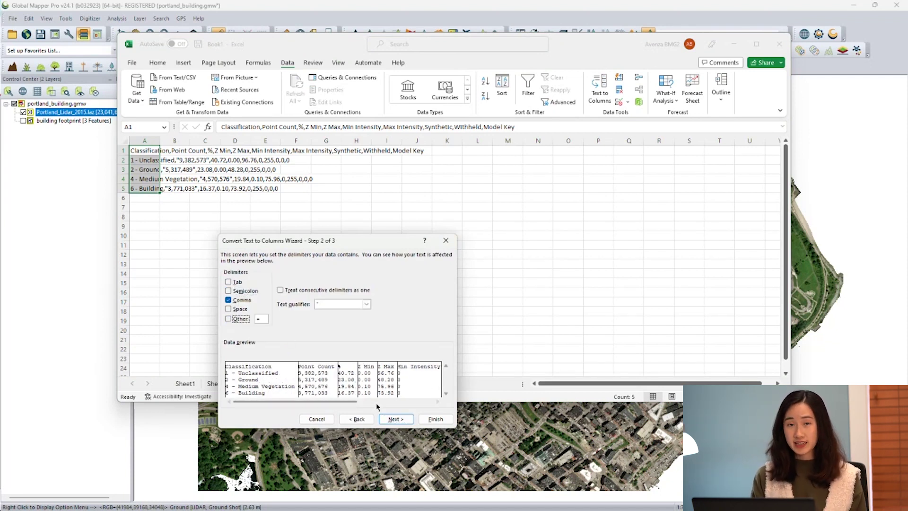
left_click(396, 419)
left_click(435, 419)
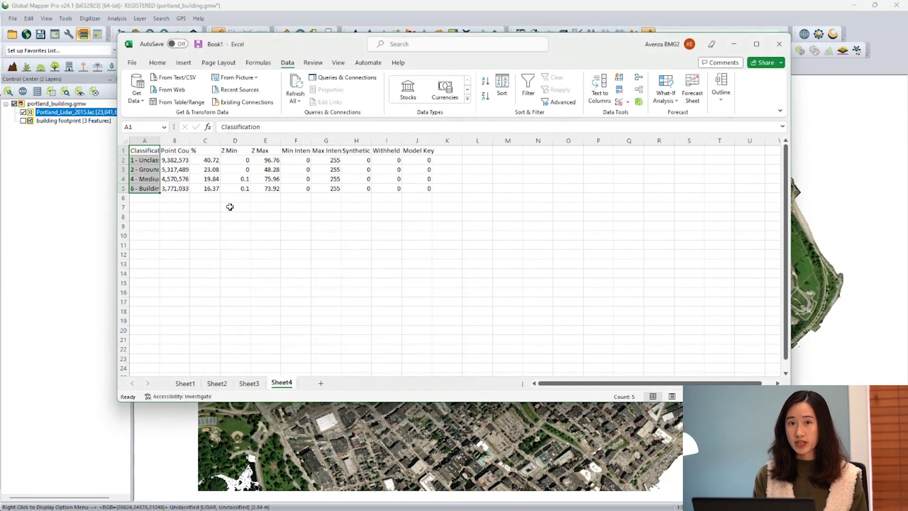
left_click(261, 6)
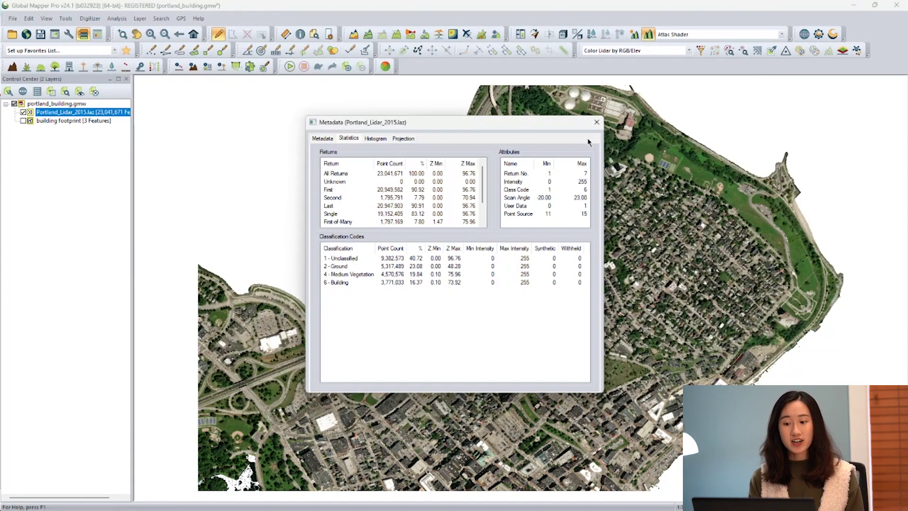
- Close the Metadata dialog for Portland_Lidar_2015.laz
left_click(596, 123)
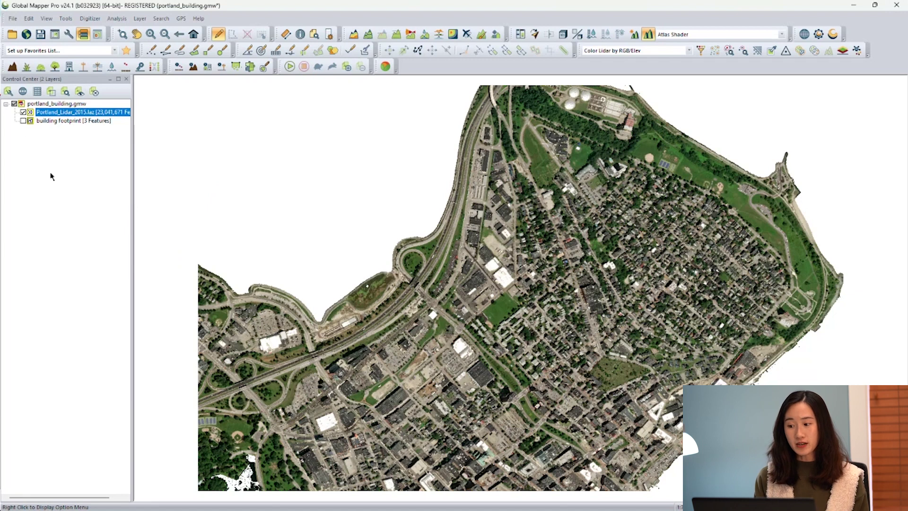
- Turn on the building footprint layer and zoom the map to its three polygons
left_click(23, 121)
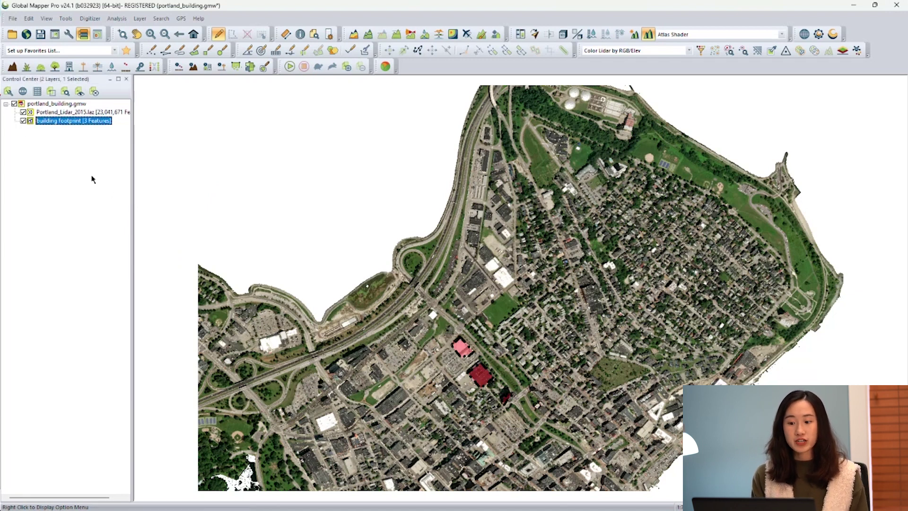
right_click(85, 125)
left_click(115, 223)
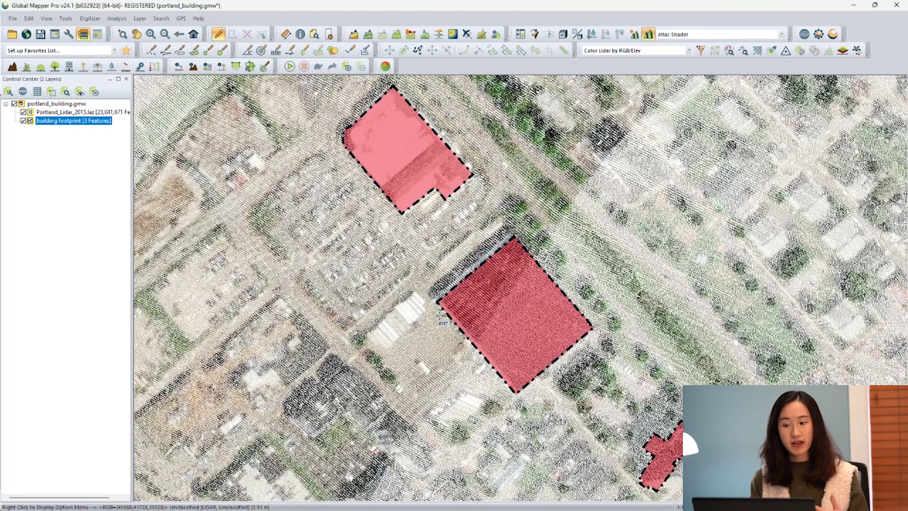
- Select all three footprints and run Calculate Lidar Stats in Selected Areas against the 2015 lidar
left_click(23, 112)
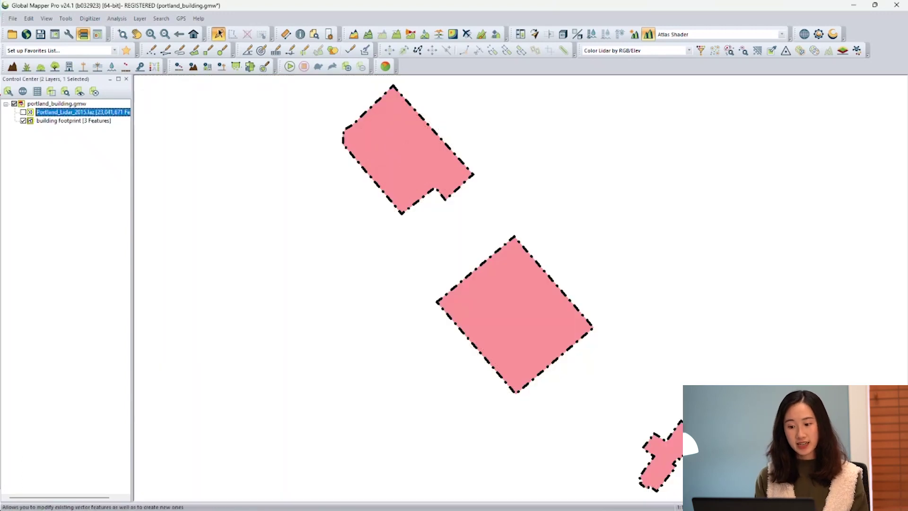
left_click_drag(437, 150, 662, 466)
left_click(23, 113)
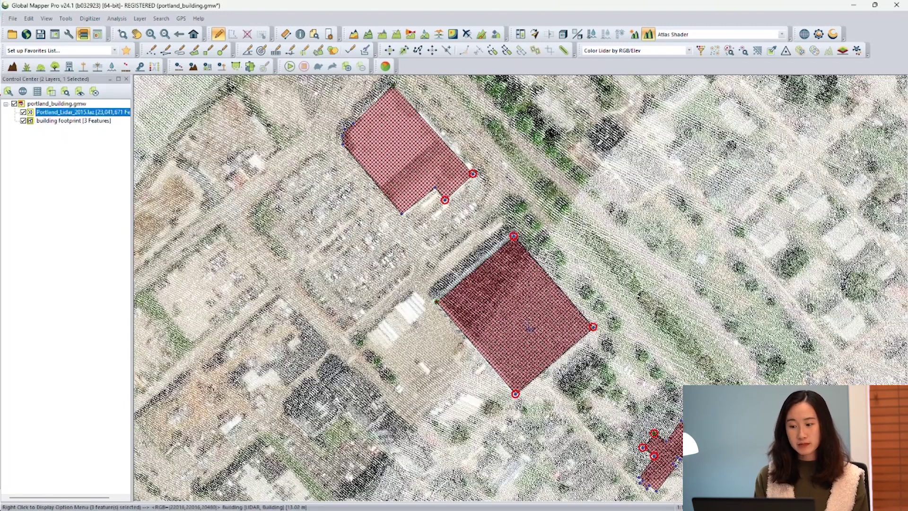
right_click(528, 322)
mouse_move(526, 286)
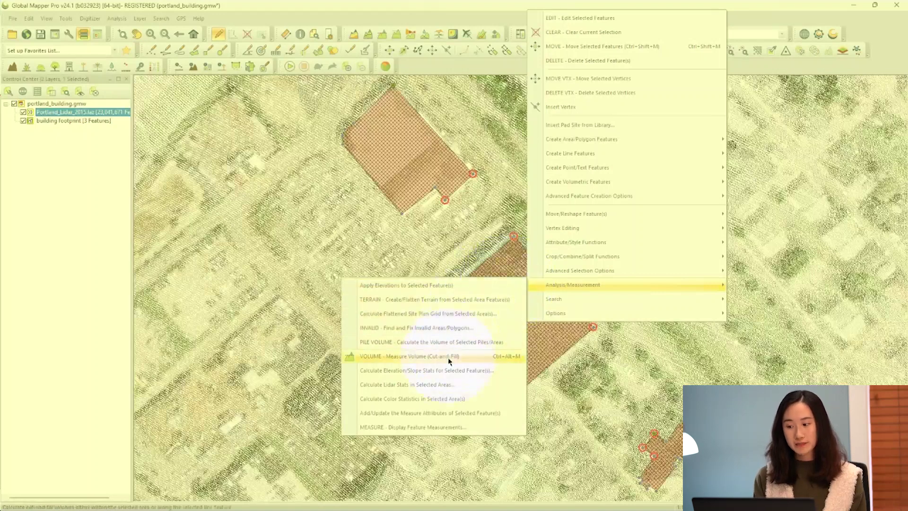
left_click(441, 385)
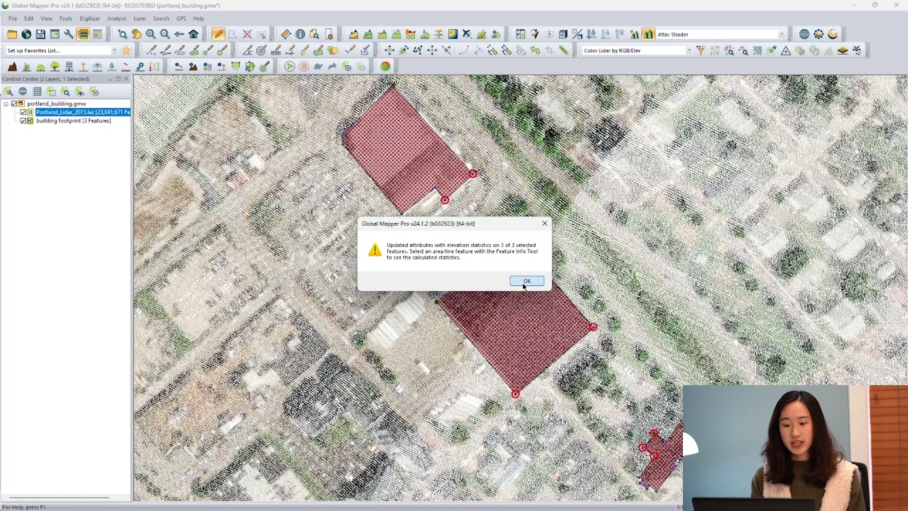
left_click(526, 282)
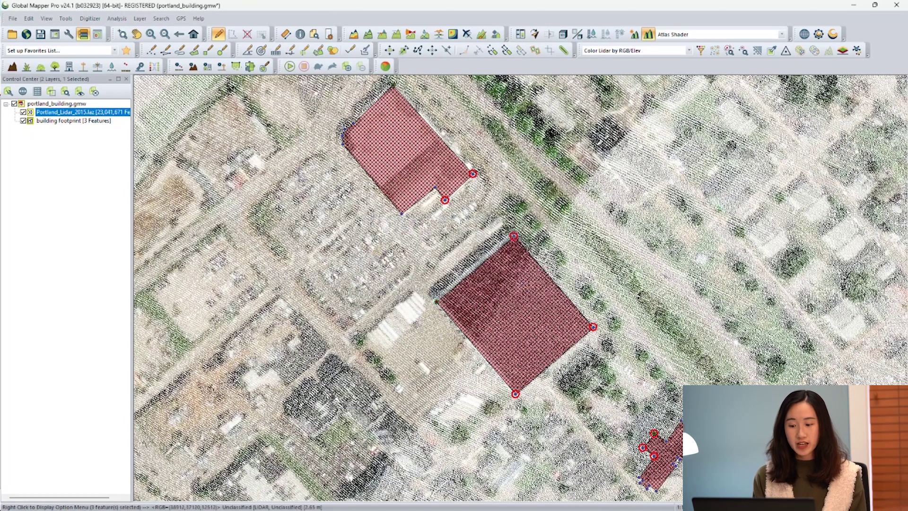
left_click(23, 112)
- Check the middle footprint's point count and elevation stats in Feature Info, then hide the footprints
left_click(301, 34)
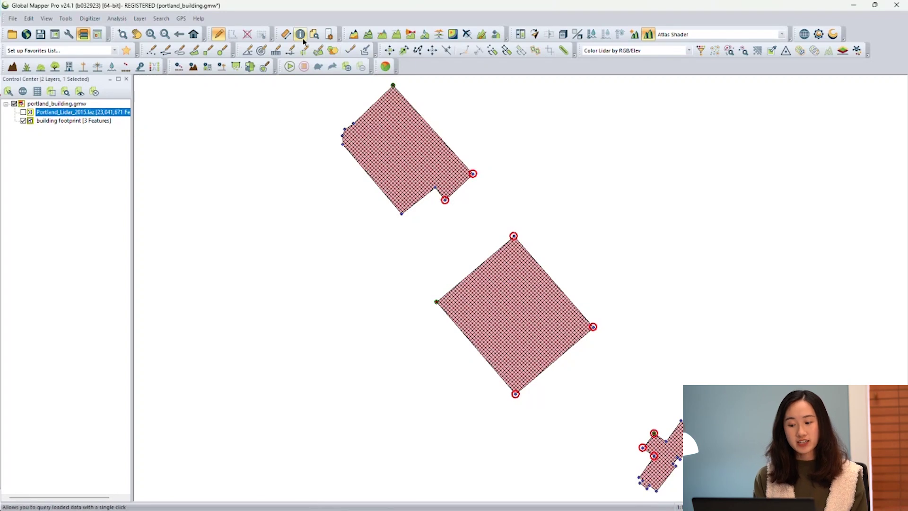
left_click(519, 286)
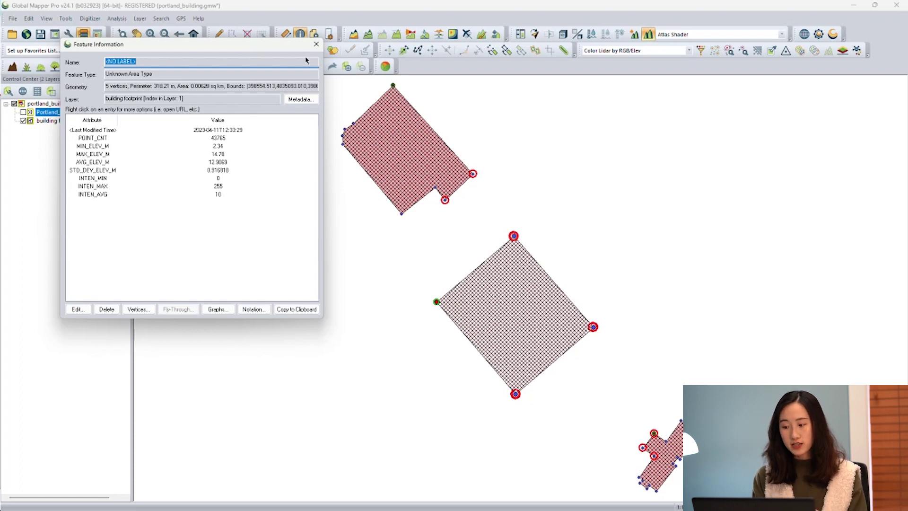
left_click(317, 44)
left_click(22, 121)
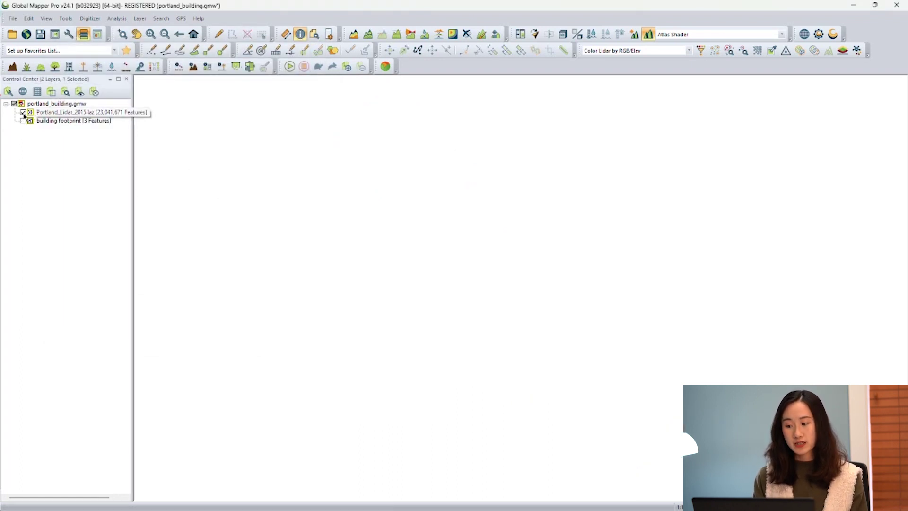
- Re-show the 2015 lidar and load Portland_Lidar_2006.laz as a new point cloud layer
left_click(57, 112)
left_click(12, 34)
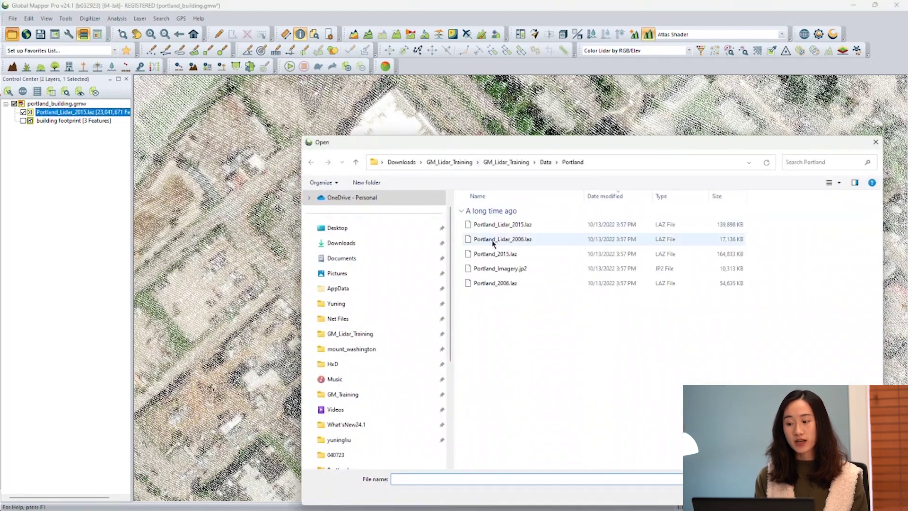
double_click(494, 239)
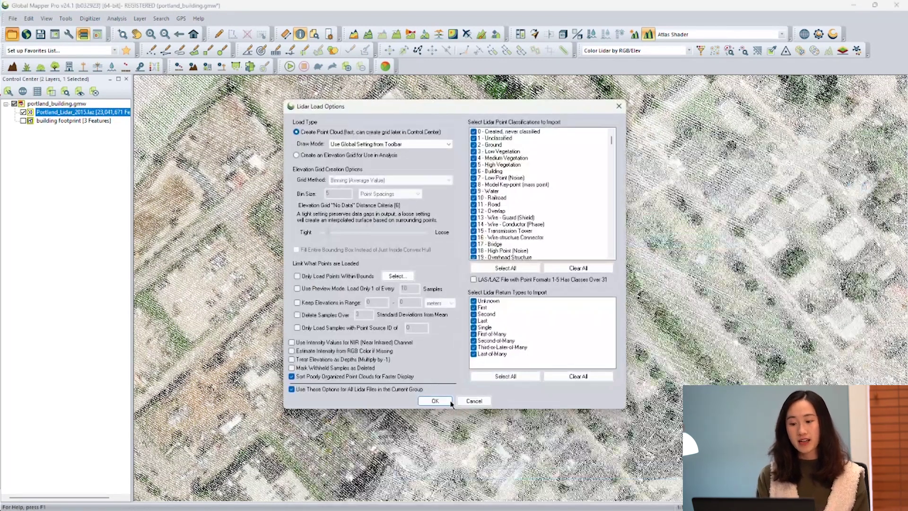
left_click(451, 402)
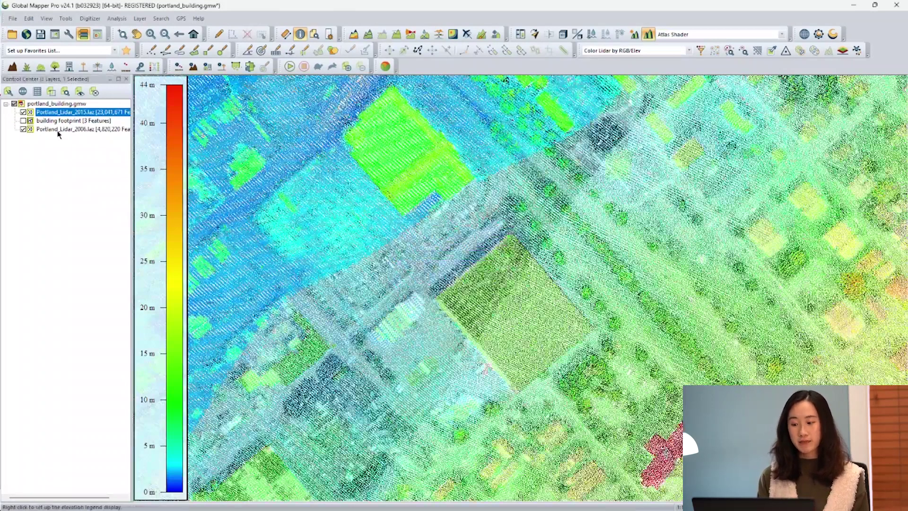
- Zoom in on the square and cross-shaped footprints with both lidar layers hidden, using the Digitizer
left_click(23, 112)
right_click(45, 129)
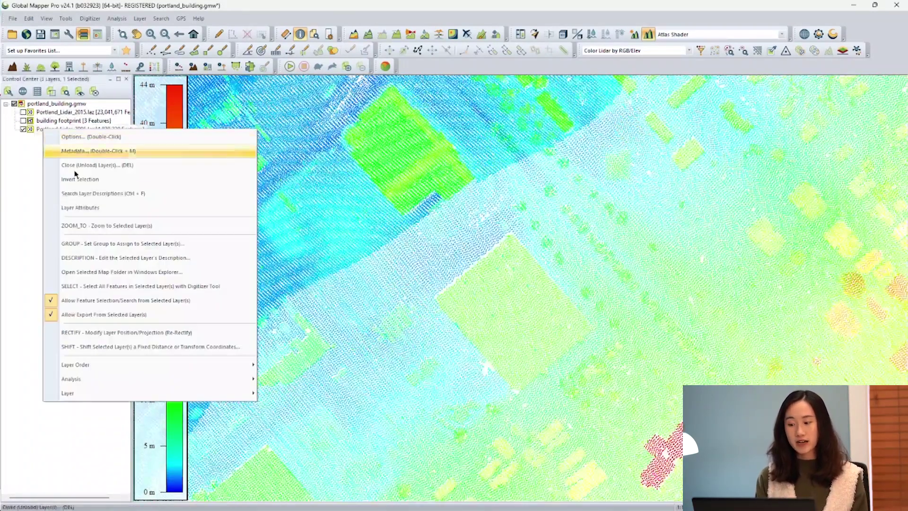
left_click(90, 225)
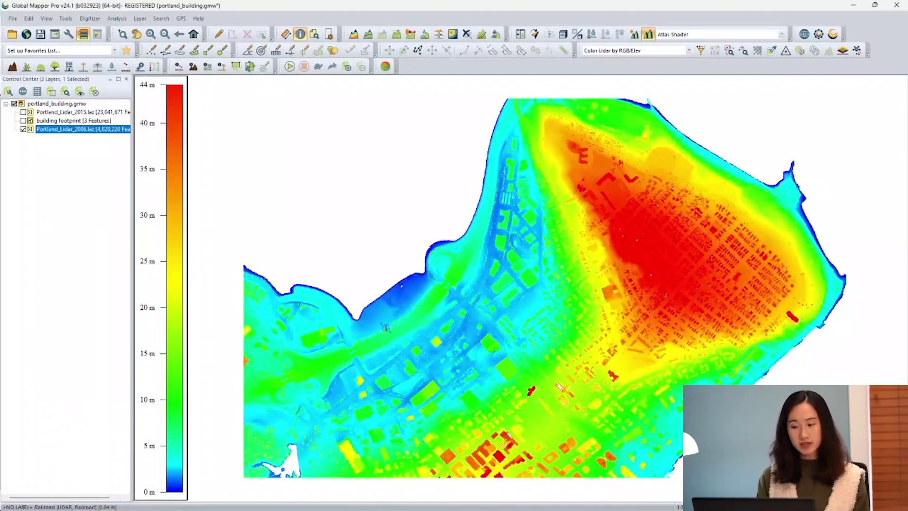
left_click(23, 120)
scroll(543, 396, "up", 2)
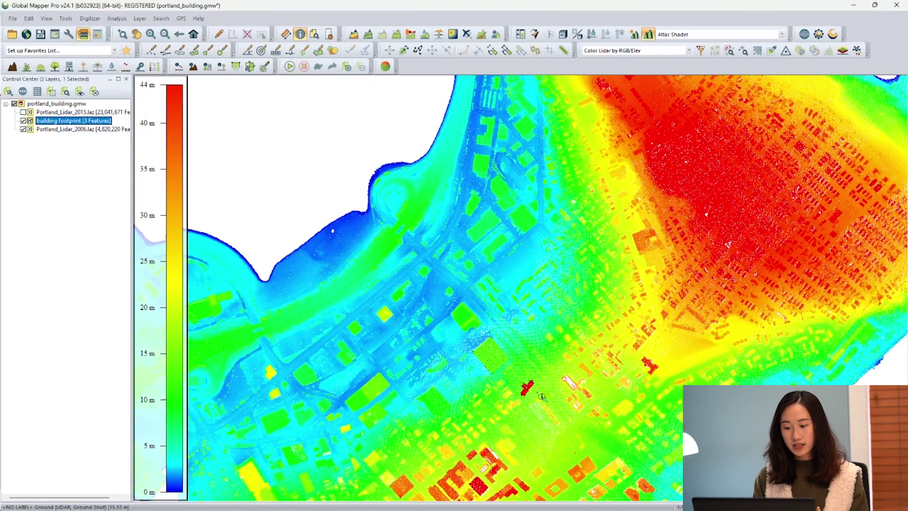
scroll(543, 397, "up", 3)
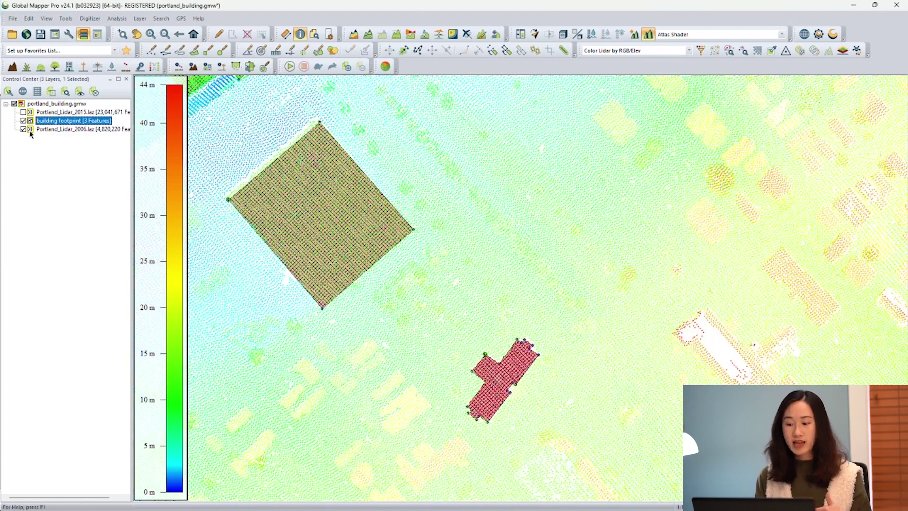
left_click(24, 129)
key("alt+d")
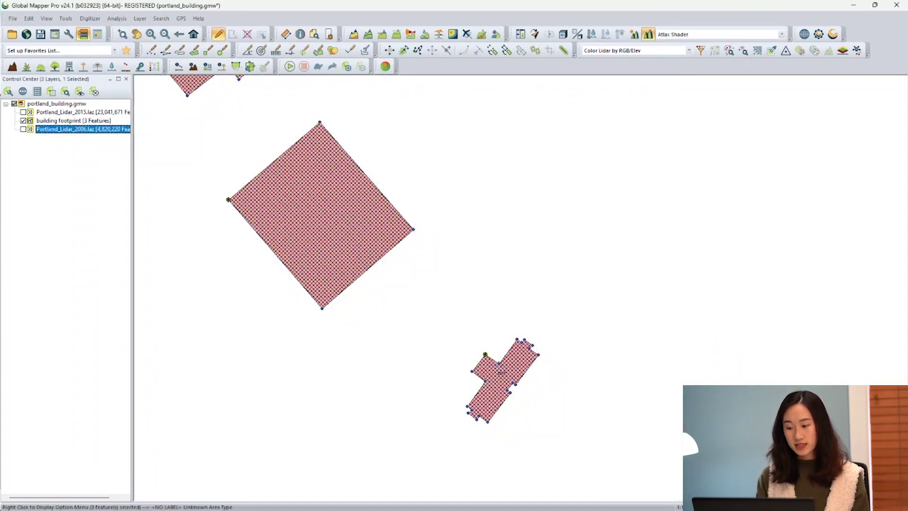
- Calculate 2006 lidar stats for the large selected footprint, giving 522 points, 12.44–64.07 m
right_click(498, 374)
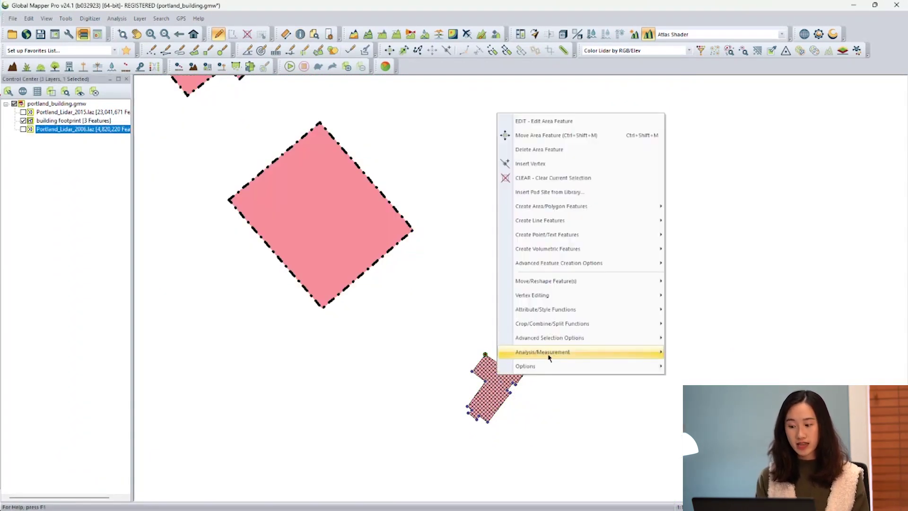
left_click(23, 129)
right_click(507, 371)
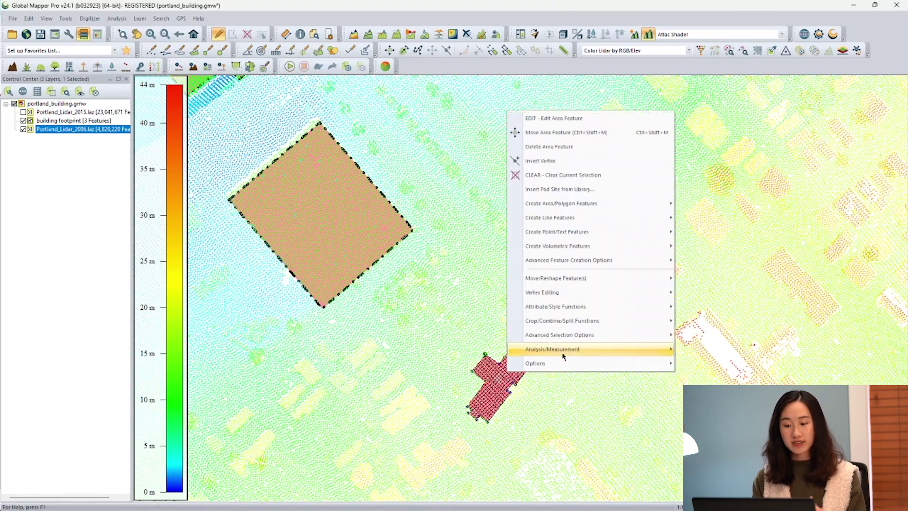
mouse_move(580, 349)
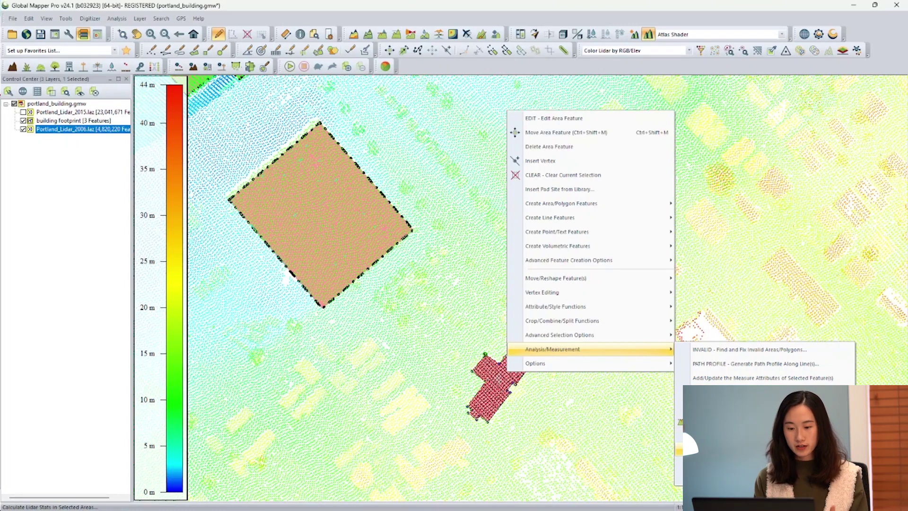
left_click(719, 450)
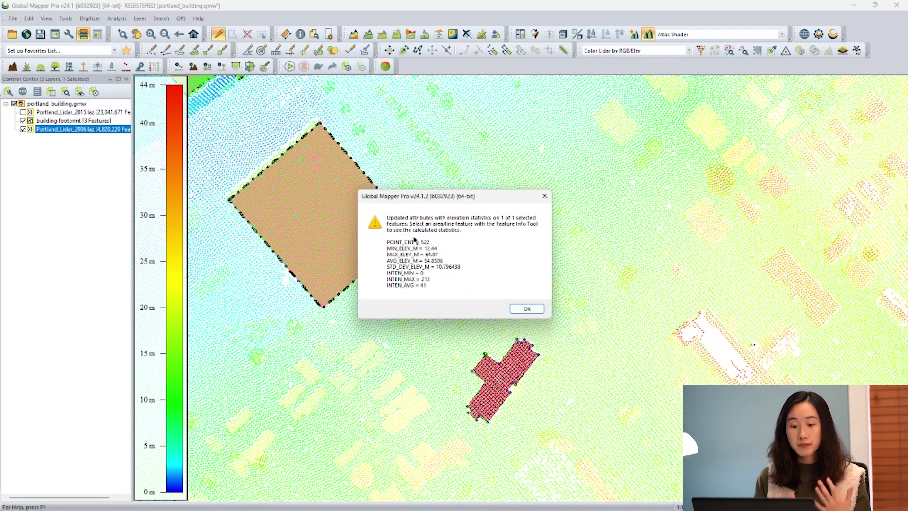
left_click(525, 309)
- Swap the 2006 point cloud for the 2015 one and zoom to Portland_Lidar_2015's full extent
left_click(23, 129)
left_click(22, 112)
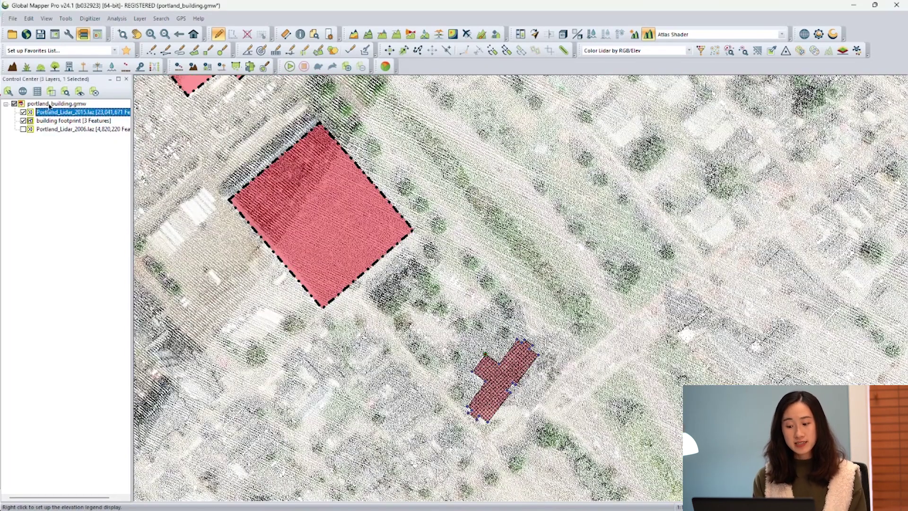
right_click(42, 112)
left_click(87, 208)
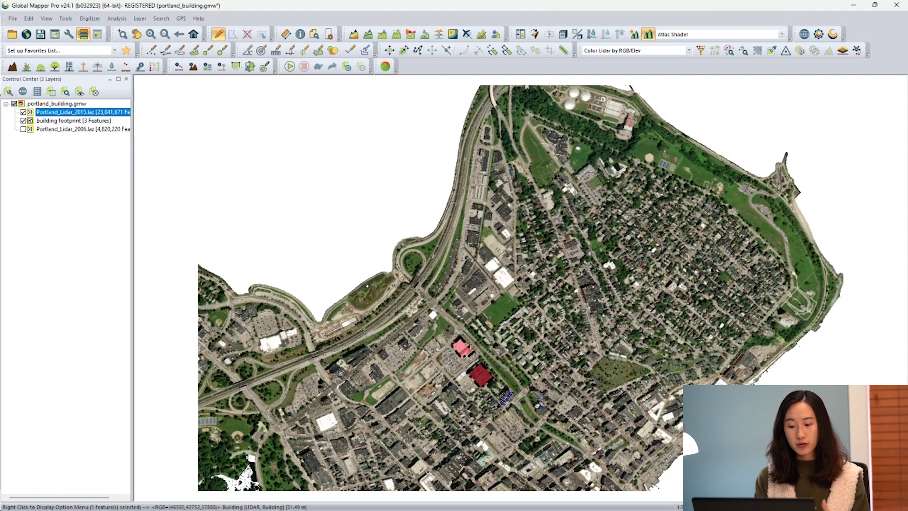
- Draw a four-corner selection polygon around the block near the lower centre to select its lidar points
left_click(235, 34)
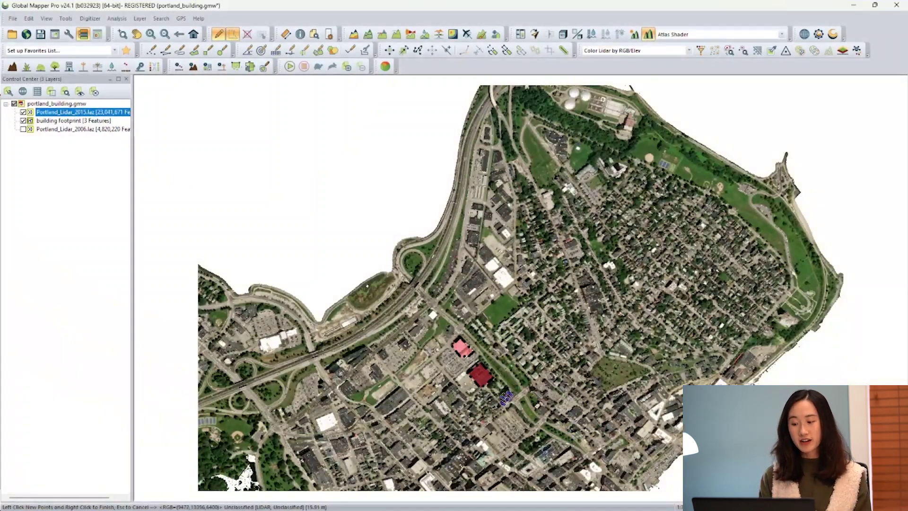
scroll(539, 445, "up", 1)
scroll(544, 487, "up", 3)
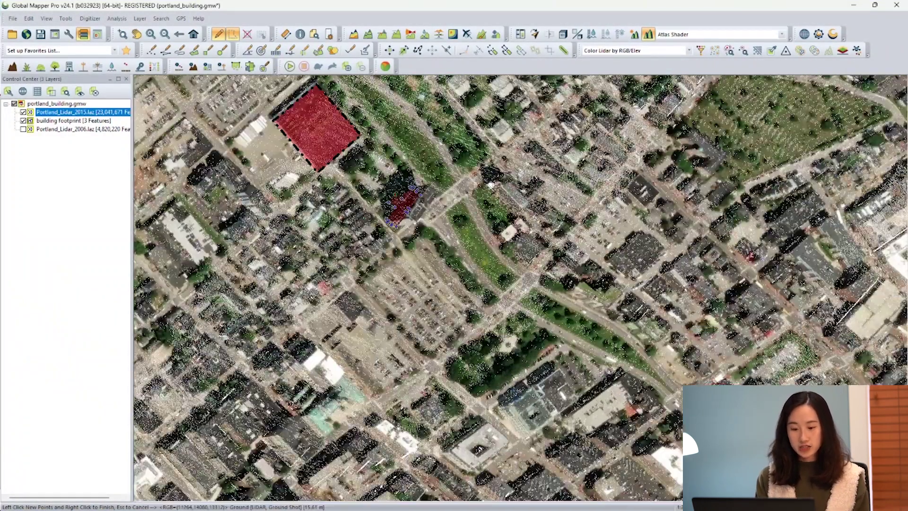
left_click(443, 363)
left_click(446, 376)
left_click(479, 399)
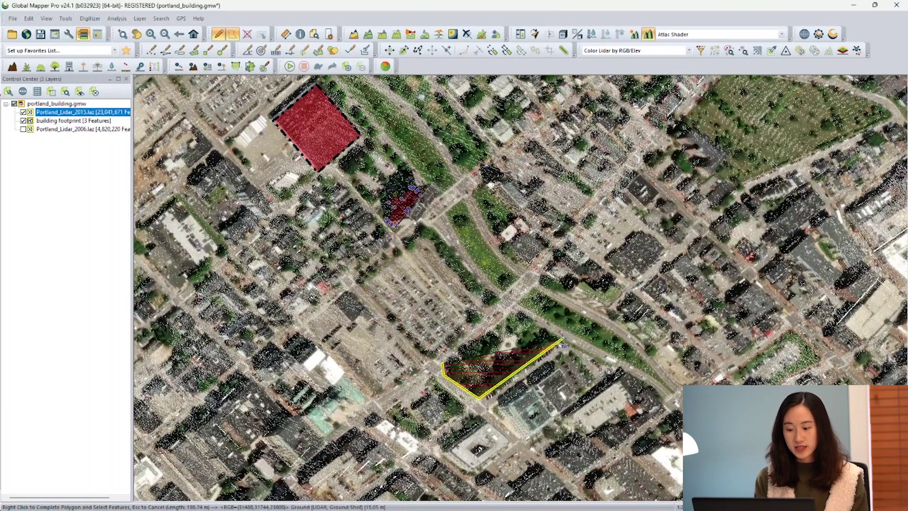
left_click(563, 338)
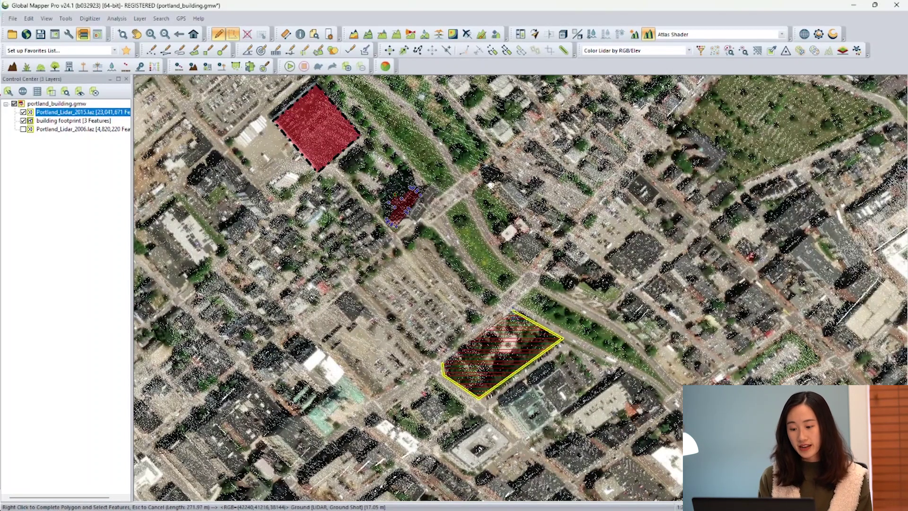
right_click(513, 311)
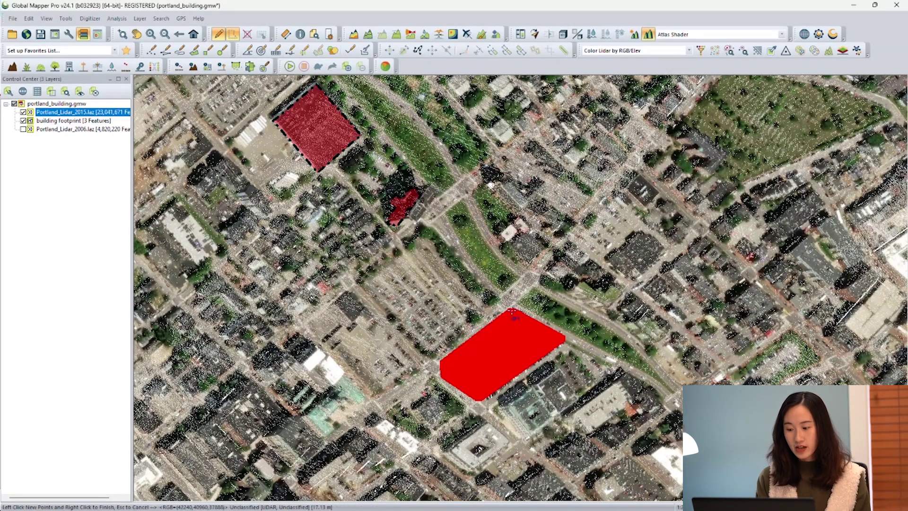
- Open the Analysis/Measurement statistics option for the selected lidar points
right_click(514, 336)
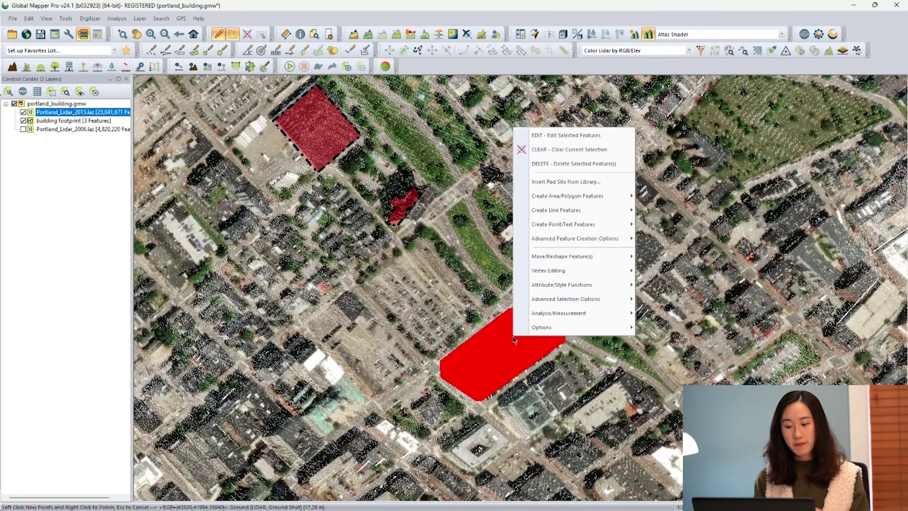
mouse_move(611, 317)
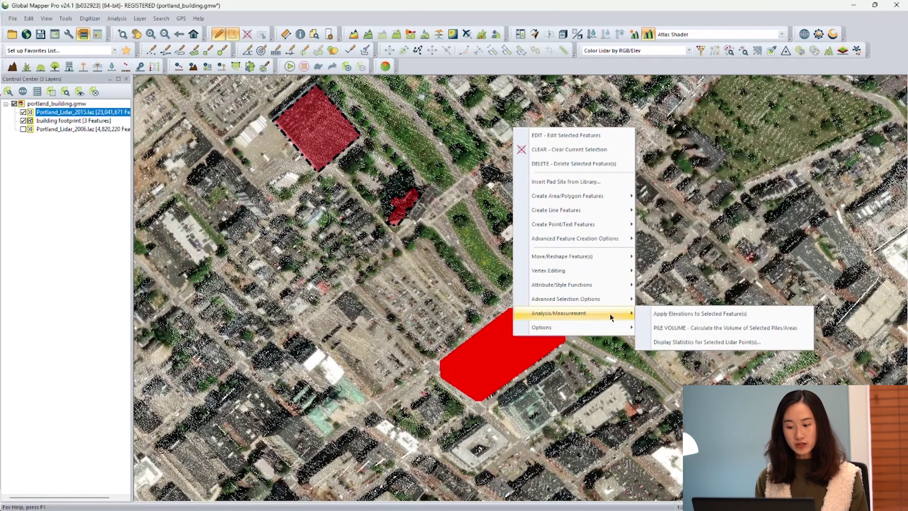
left_click(662, 344)
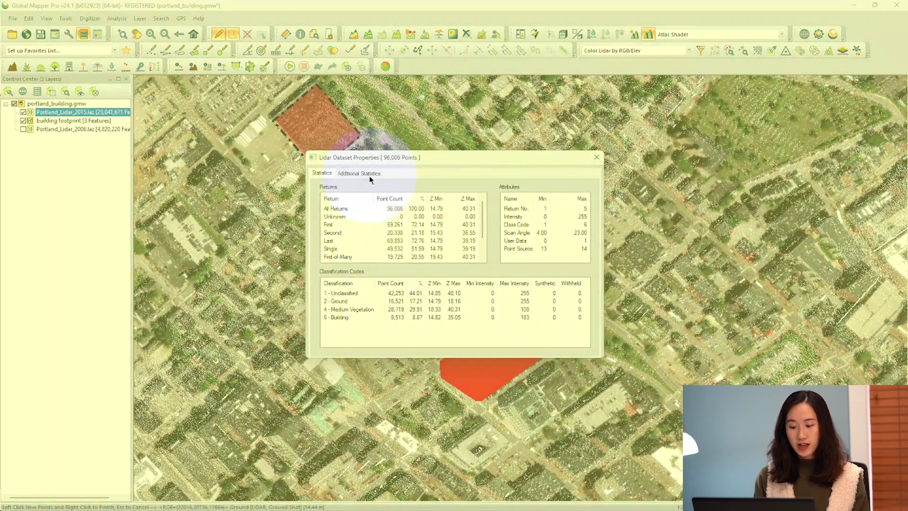
- Review the 96,006 points' count, average elevation and standard deviation, then copy the additional statistics list
left_click(359, 173)
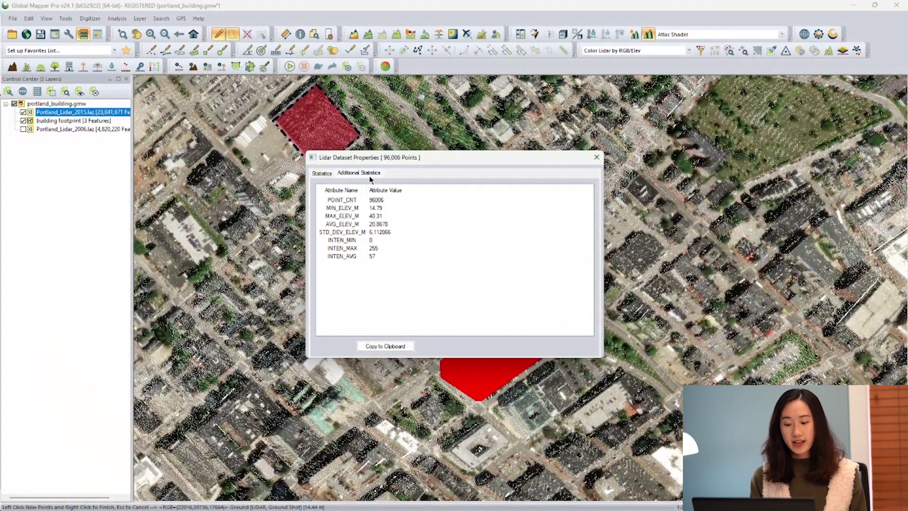
left_click(361, 225)
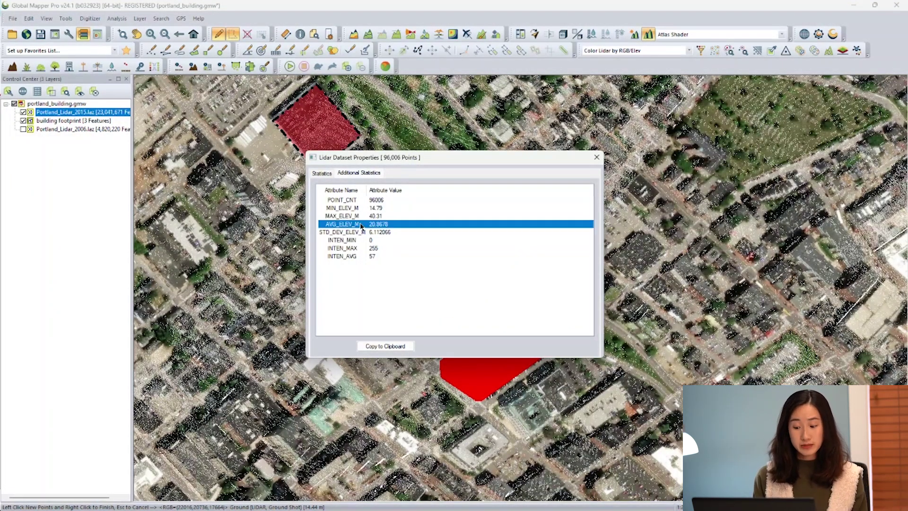
left_click(362, 203)
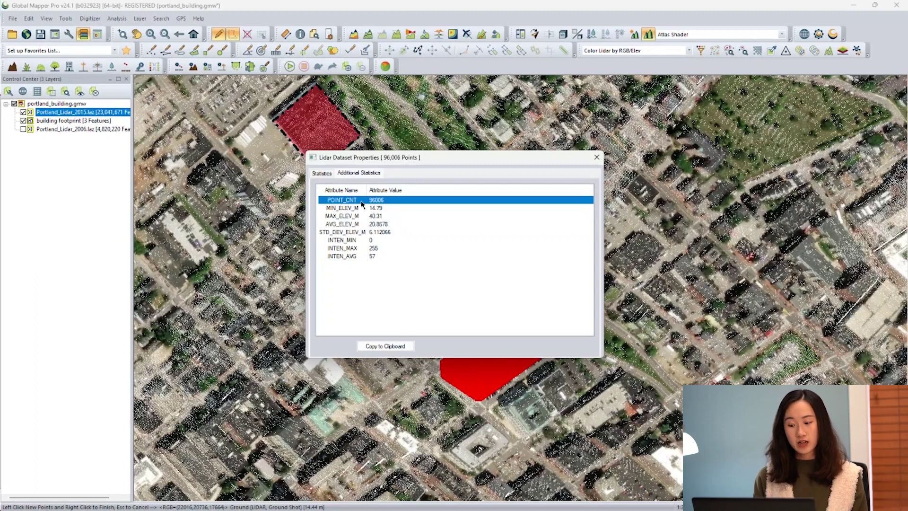
left_click(360, 232)
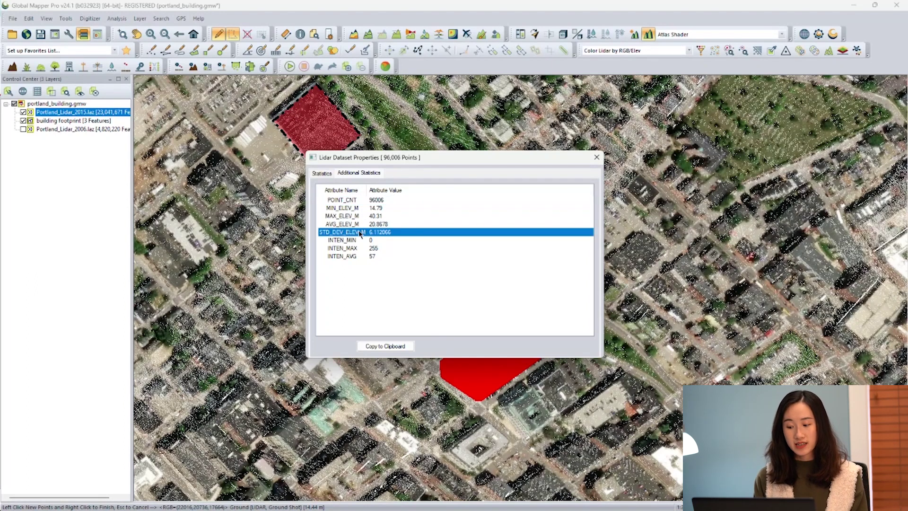
left_click(385, 345)
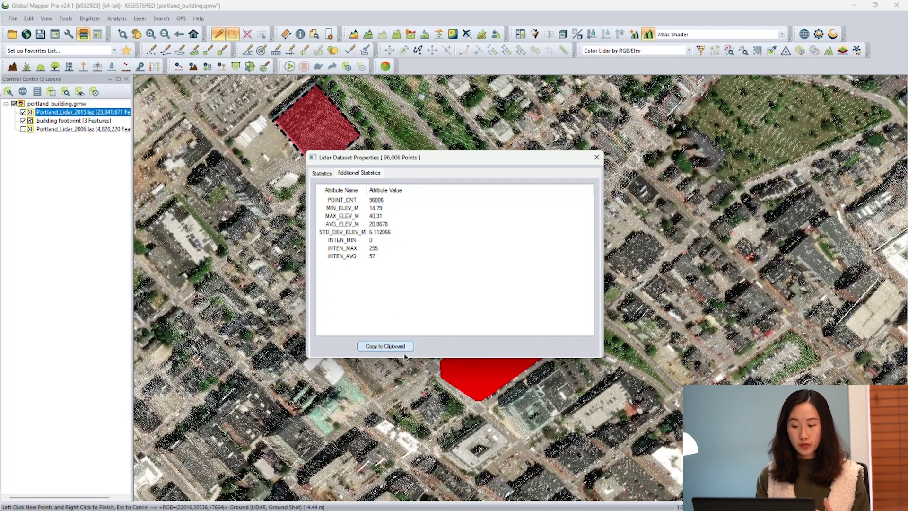
left_click(538, 499)
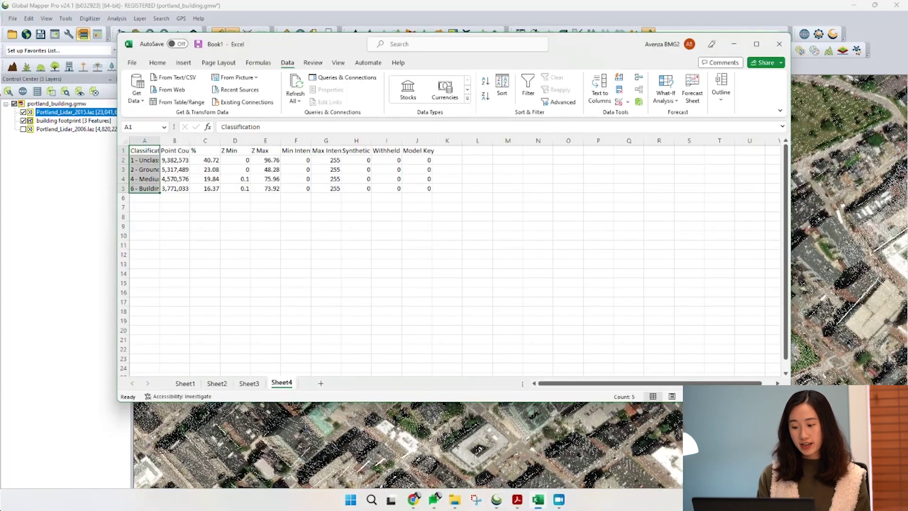
- Paste the statistics into new Sheet5, split them at '=' into names and values, and autofit column A
left_click(321, 383)
type("POINT_CNT=96006 MIN_ELEV_M=14.79 MAX_ELEV_M=40.31 AVG_ELEV_M=20.8678 STD_DEV_ELEV_M=6.112066 INTEN_MIN=0 INTEN_MAX=255 INTEN_AVG=57")
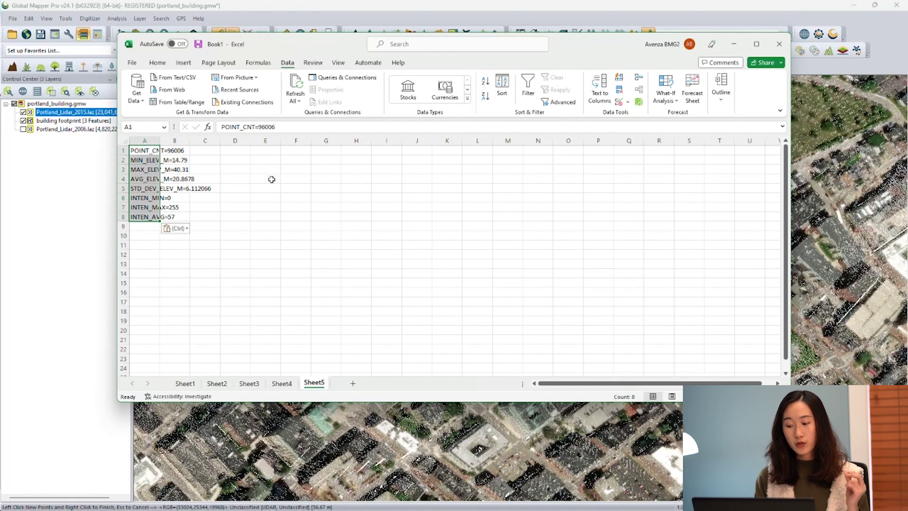
left_click(600, 91)
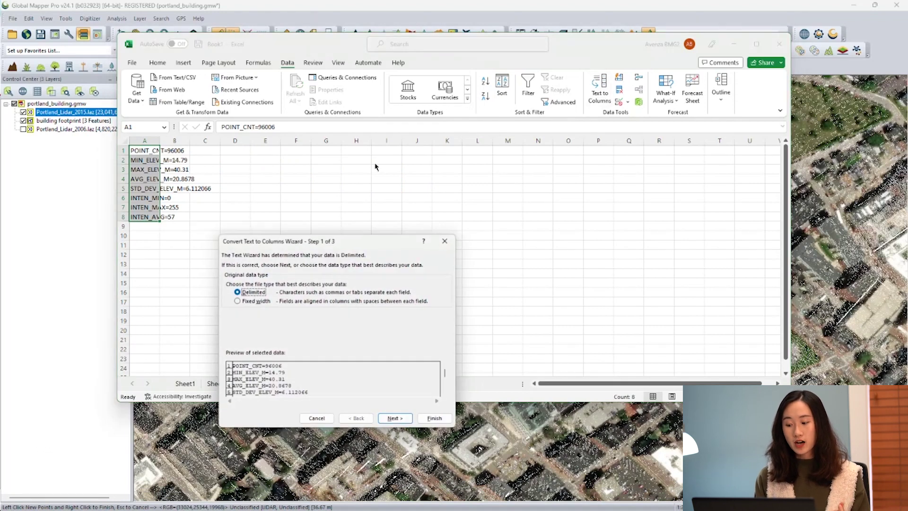
left_click(396, 420)
left_click(228, 319)
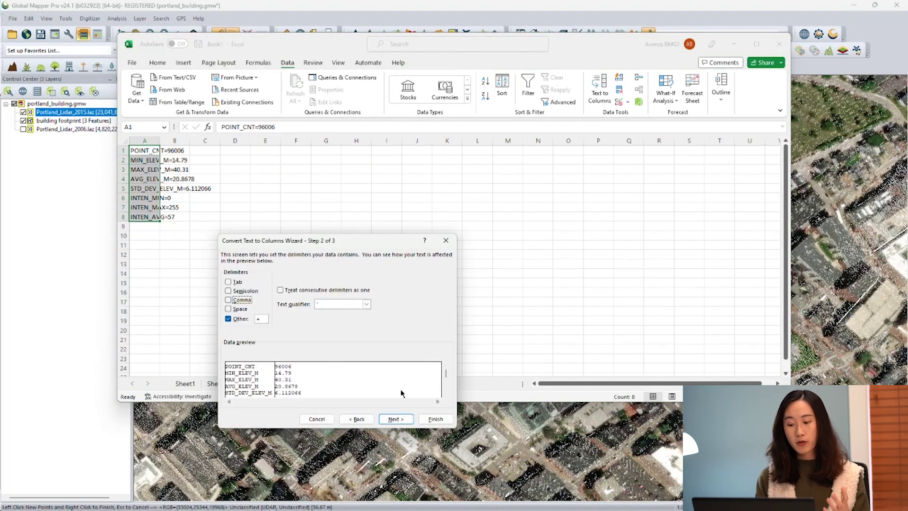
left_click(396, 419)
left_click(435, 419)
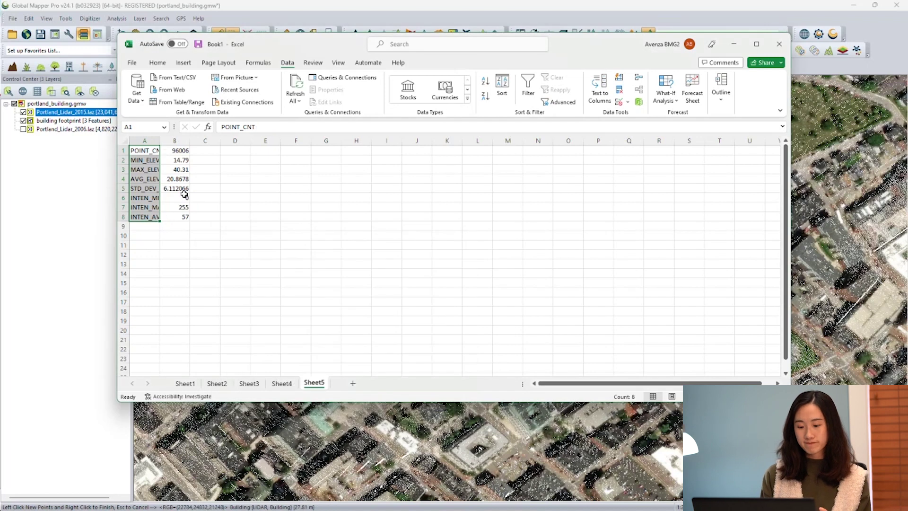
double_click(160, 140)
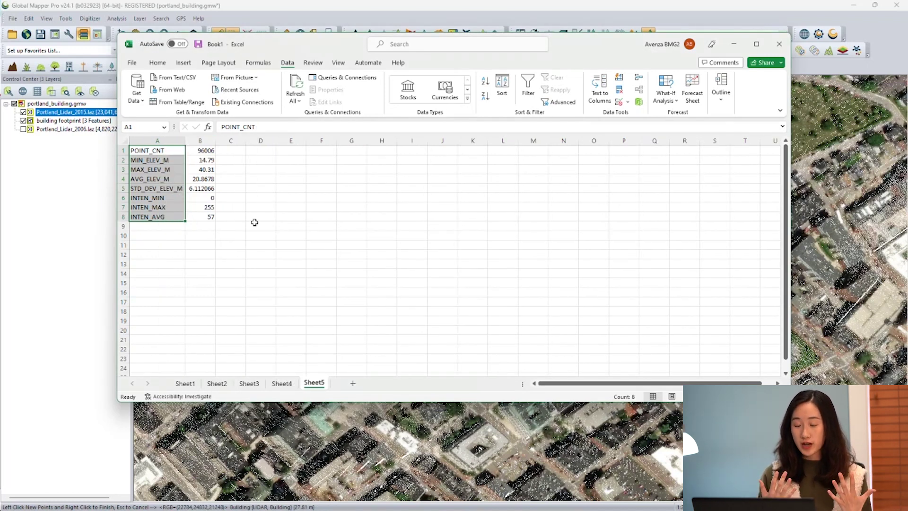
left_click(734, 43)
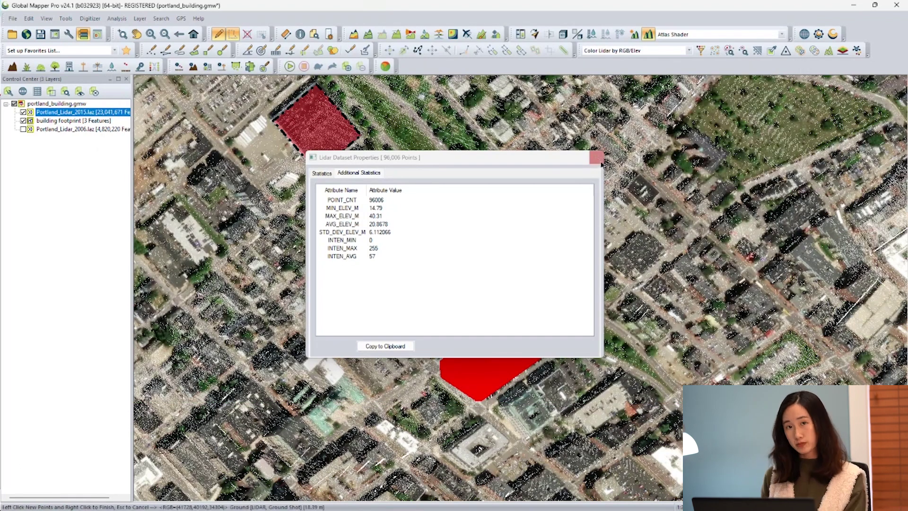
- Move the statistics window aside and select lidar points with a narrow polygon along the tree-lined strip
left_click_drag(567, 159, 373, 242)
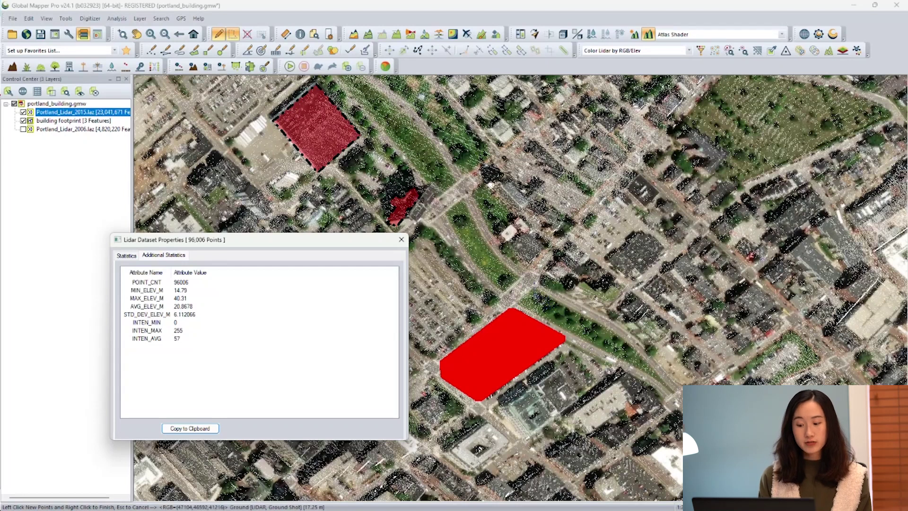
left_click(533, 286)
left_click(616, 330)
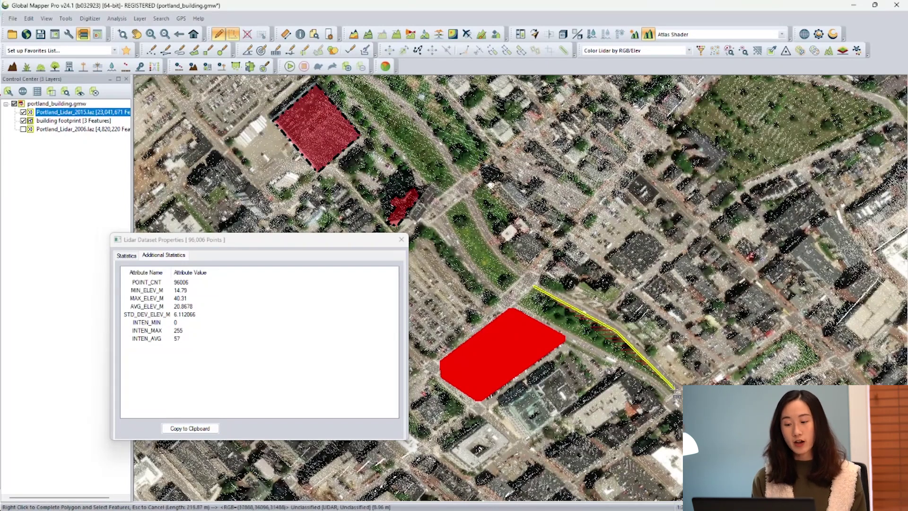
left_click(675, 393)
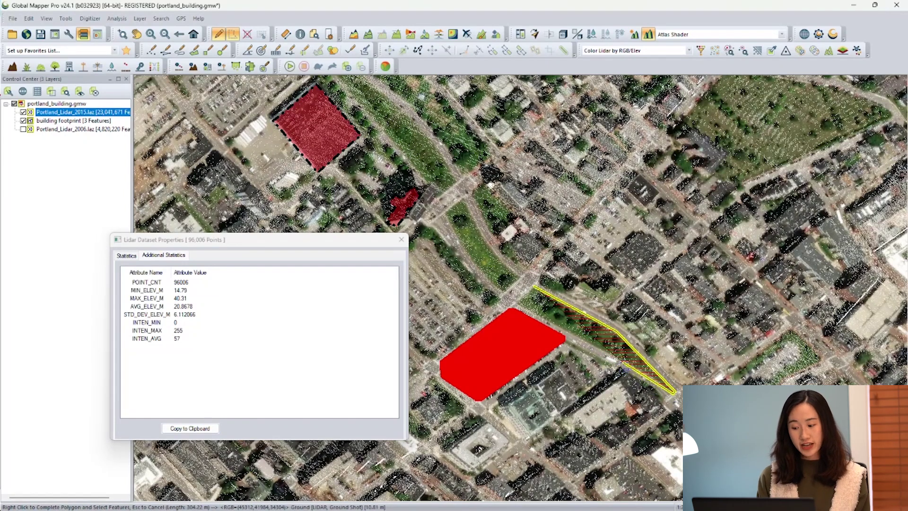
right_click(597, 340)
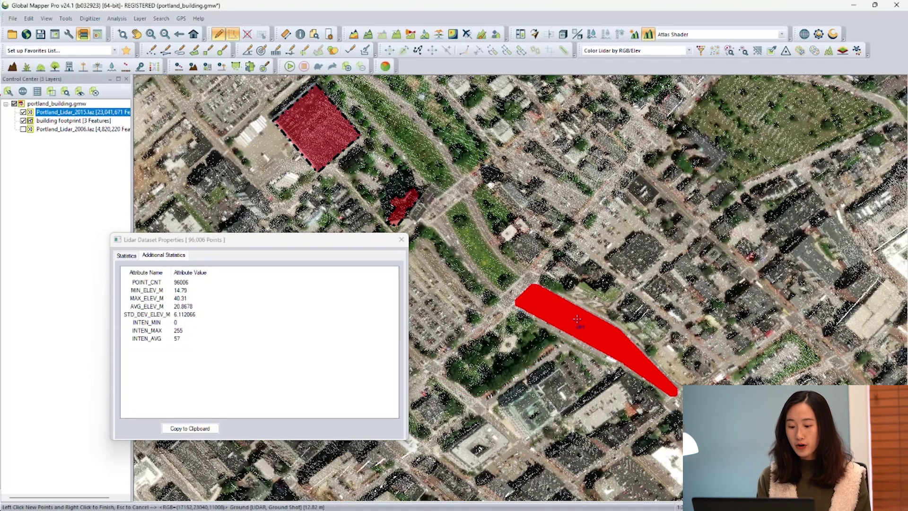
- Check the additional statistics for the 48,187 selected points, then close both statistics windows
right_click(606, 341)
mouse_move(625, 296)
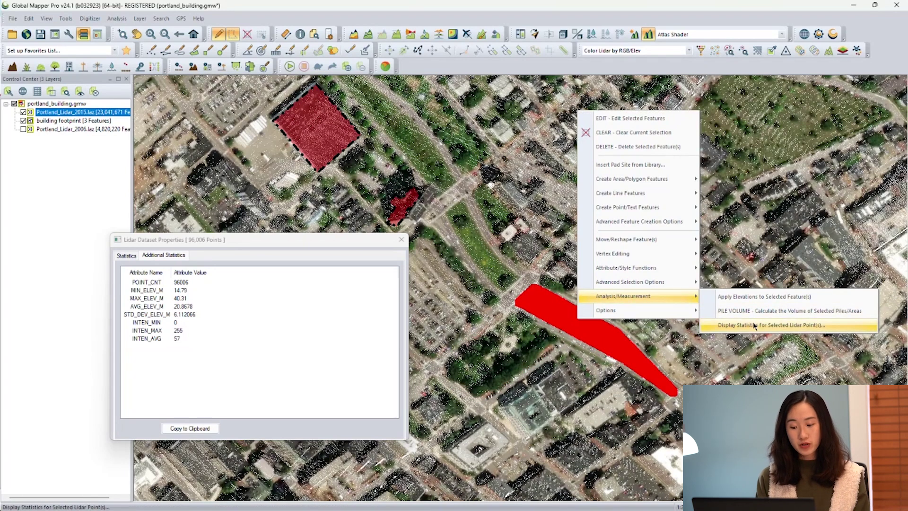
left_click(775, 325)
left_click(368, 173)
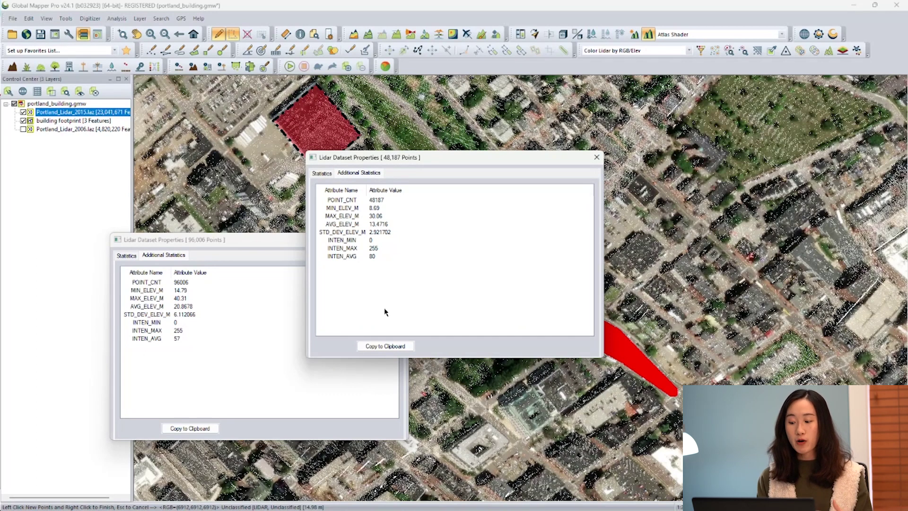
left_click(597, 157)
left_click(402, 240)
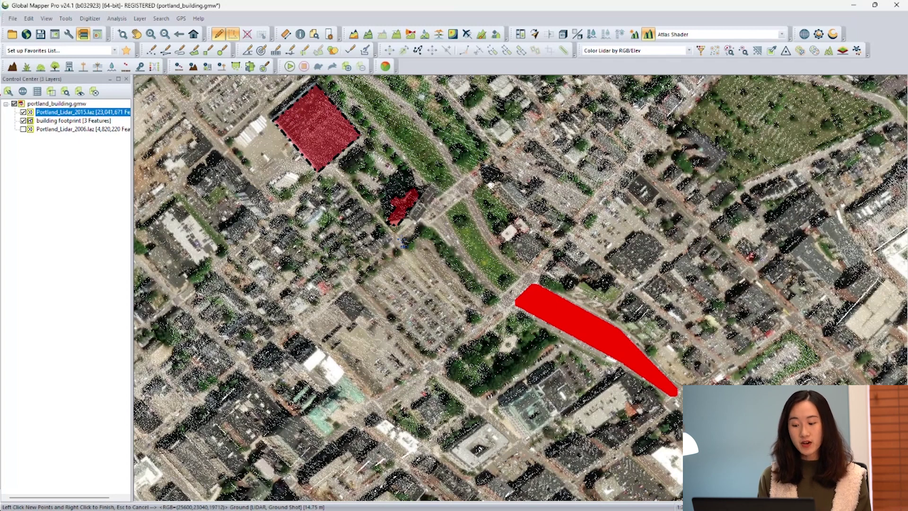